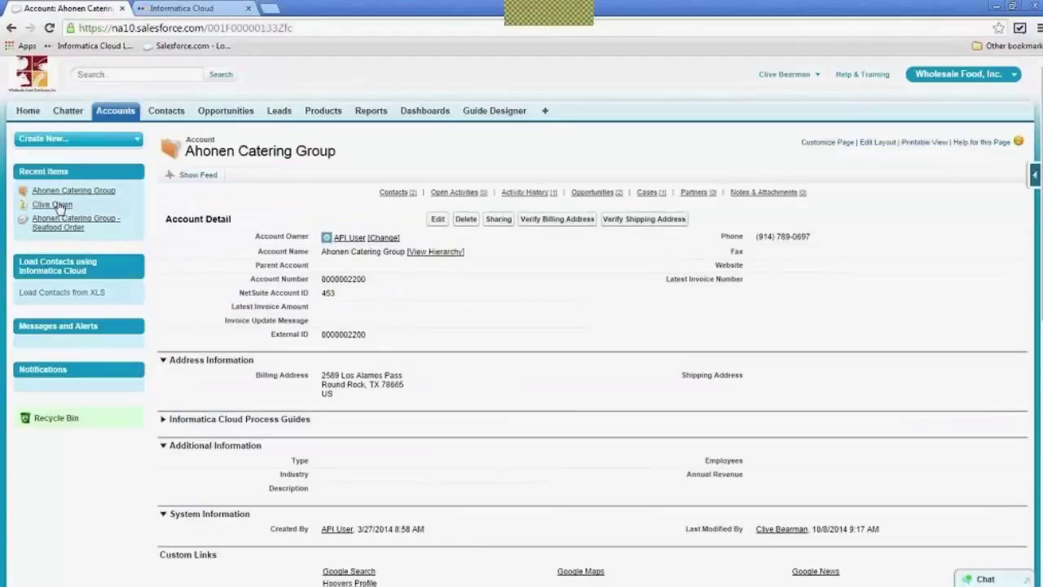
- Run the Load Contacts from XLS process and continue to the Ahonen Catering Group account
mouse_move(59, 207)
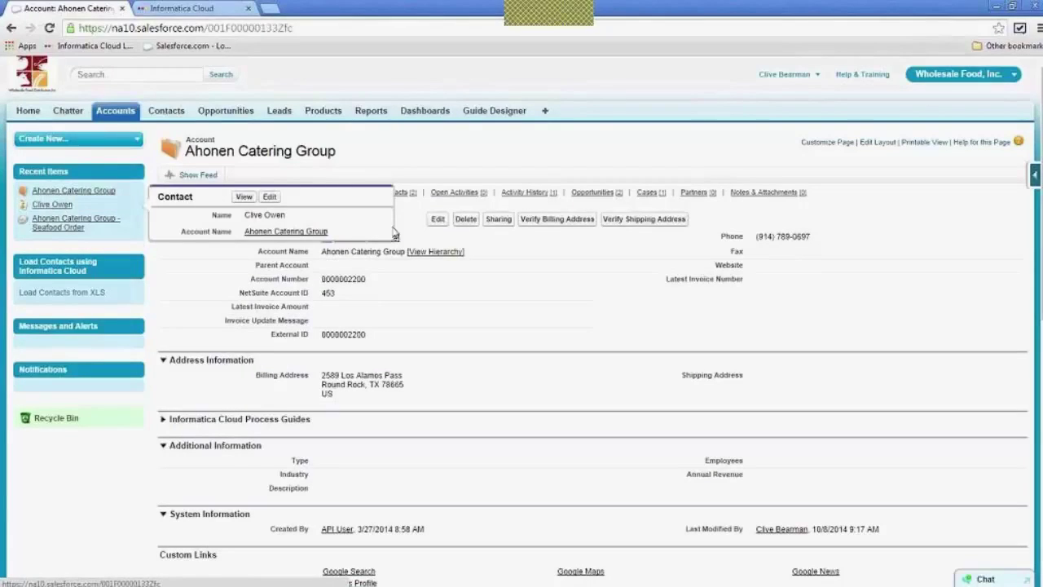
mouse_move(413, 197)
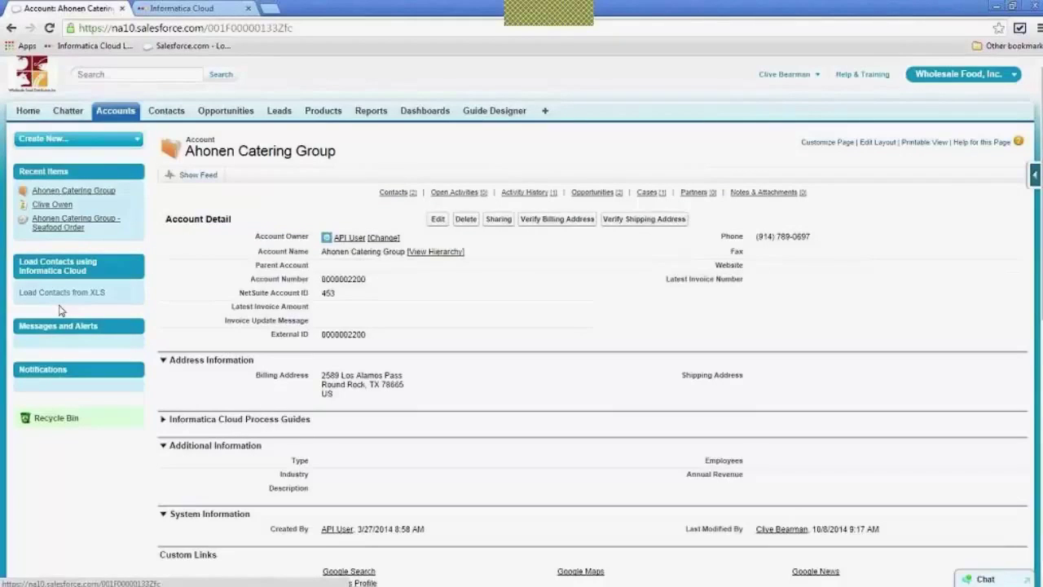
left_click(87, 299)
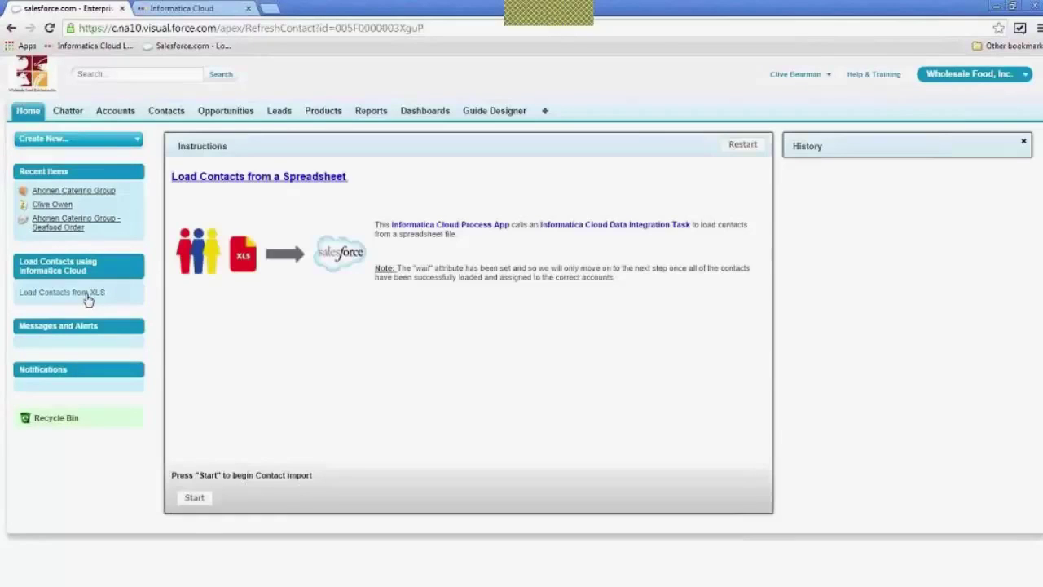
left_click(200, 501)
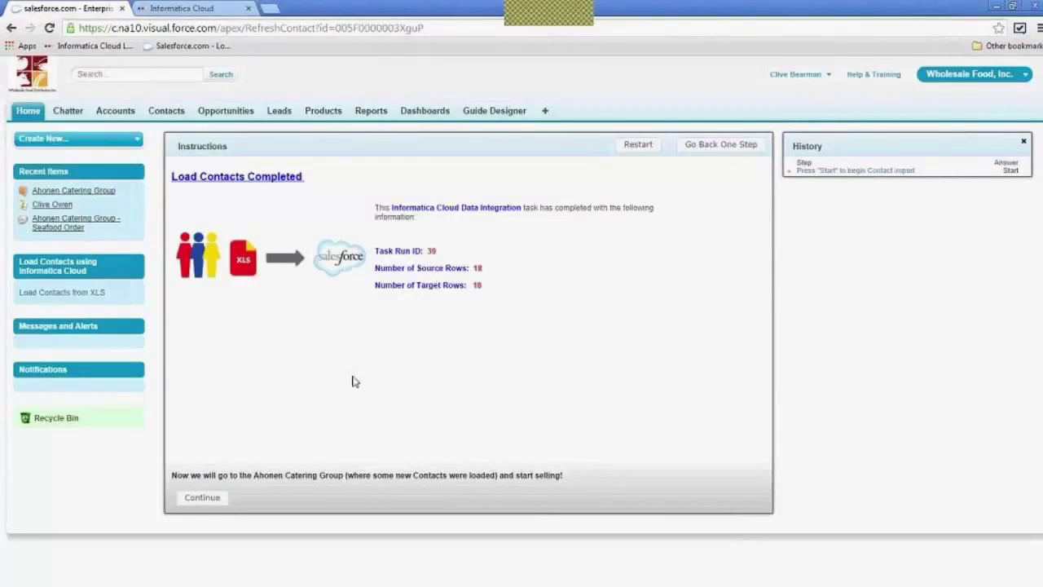
left_click(225, 501)
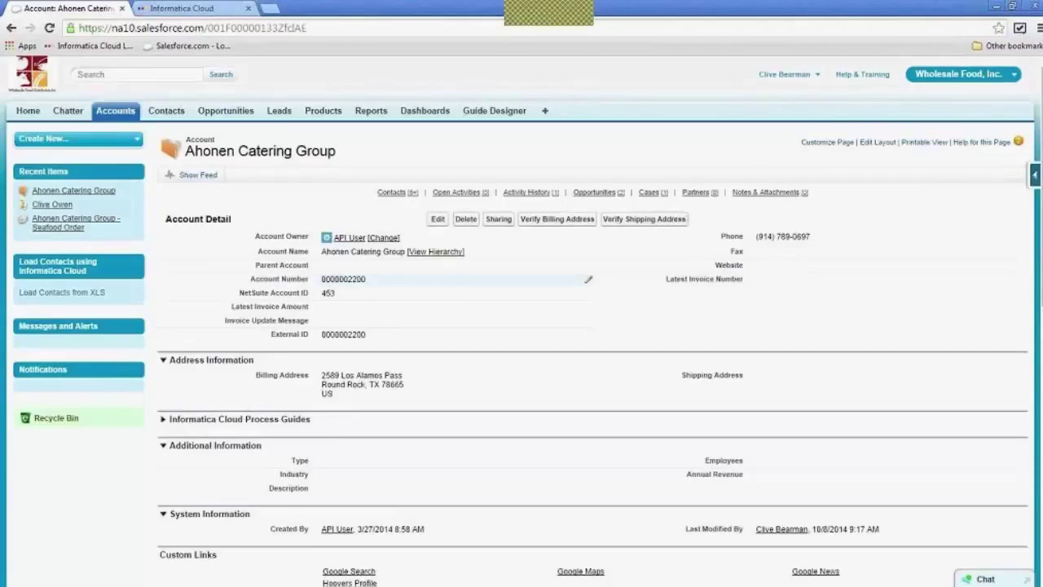
- Open the account's full contact list and open the record of the SVP, Procurement contact
mouse_move(402, 200)
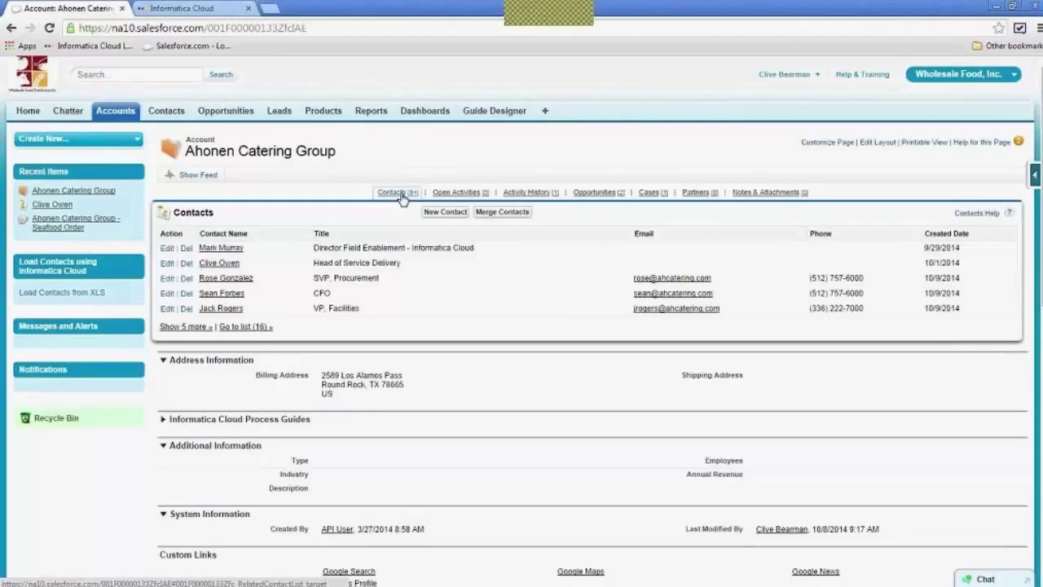
left_click(258, 329)
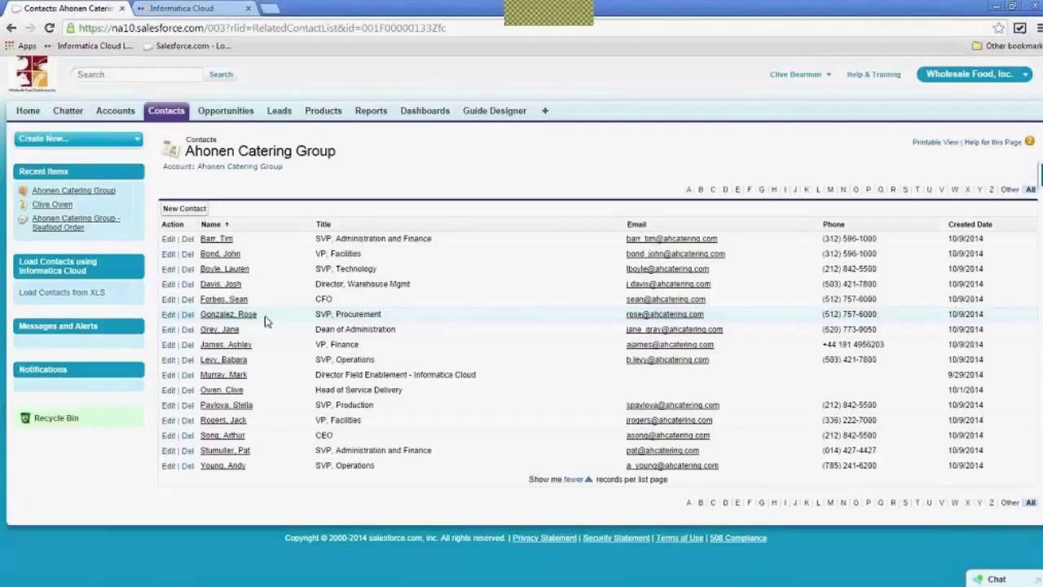
left_click(250, 319)
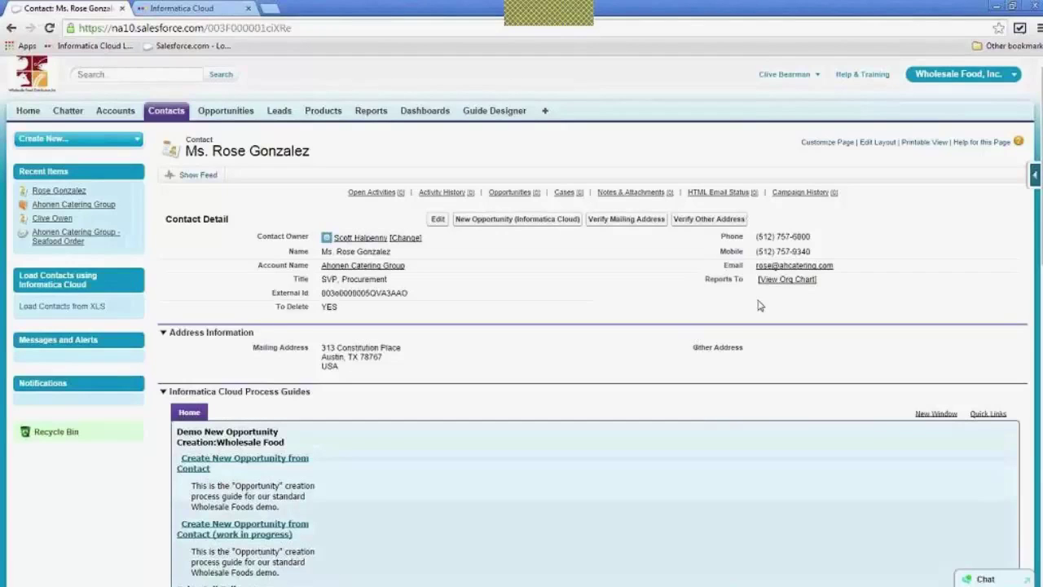
- Start verifying the contact's other address and look it up by postal code and house number in the United States
left_click(725, 220)
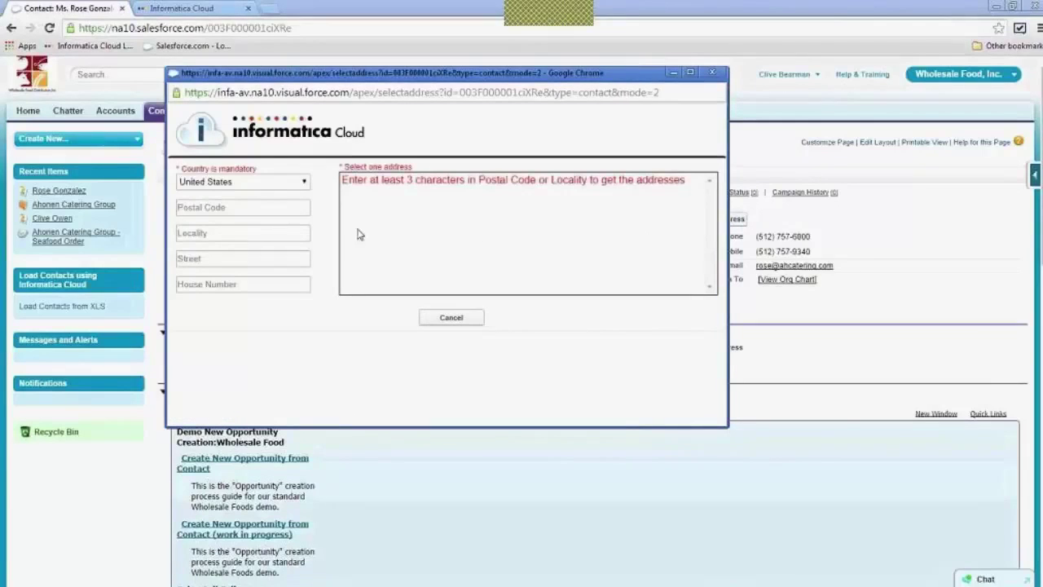
left_click(290, 210)
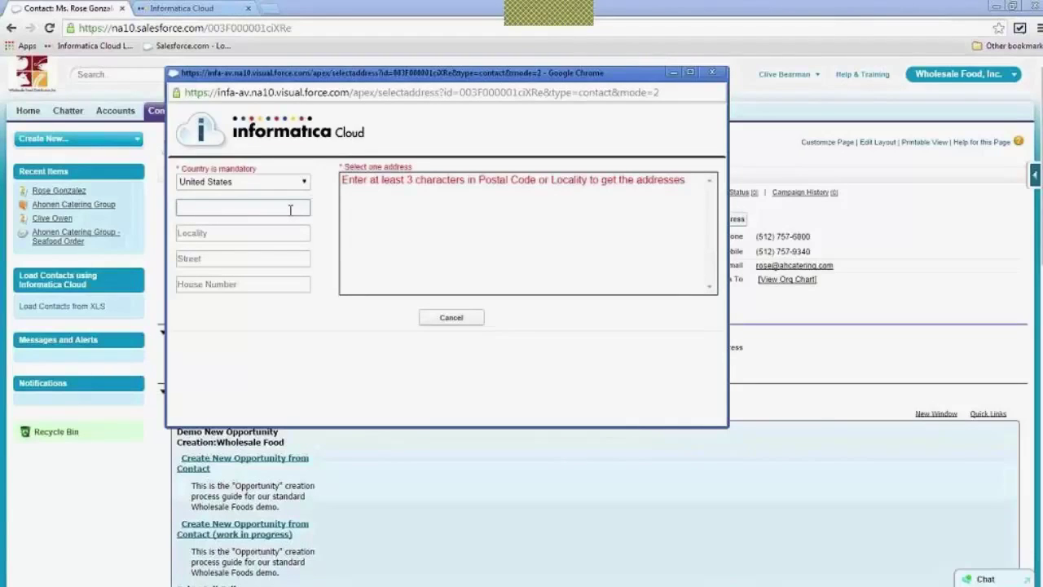
type("94063")
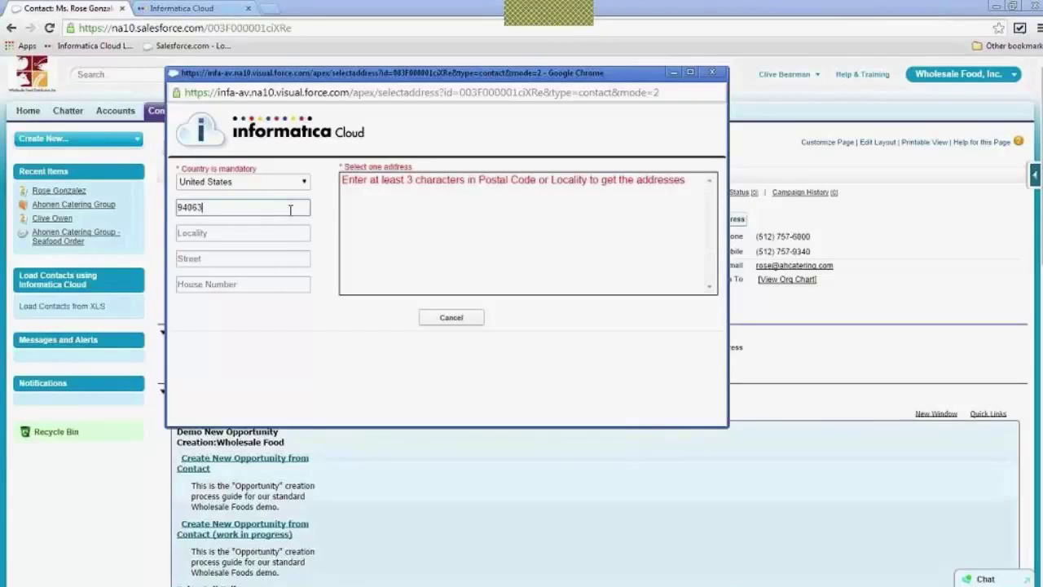
key("Tab")
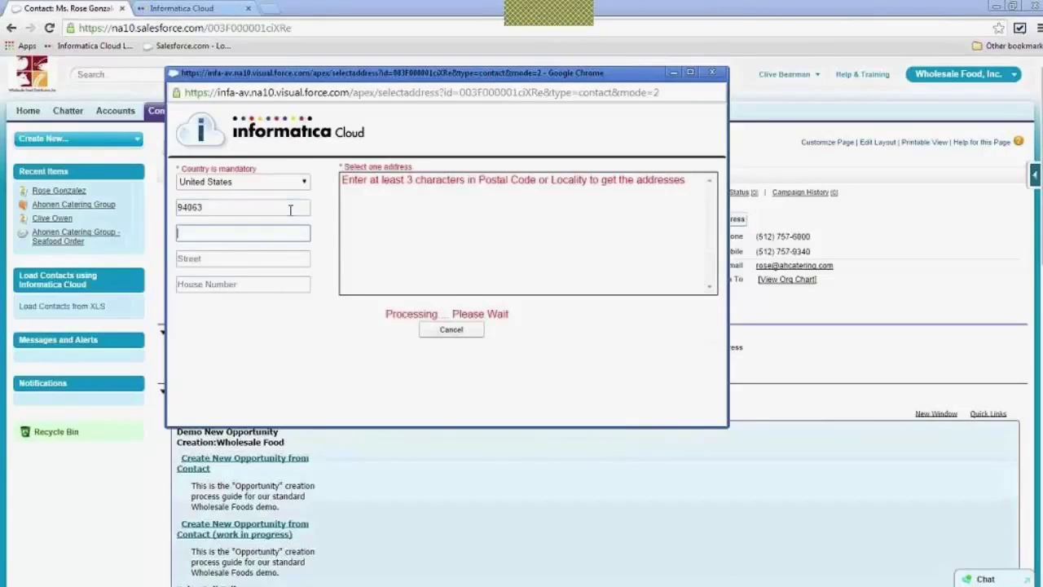
left_click(288, 281)
type("2000")
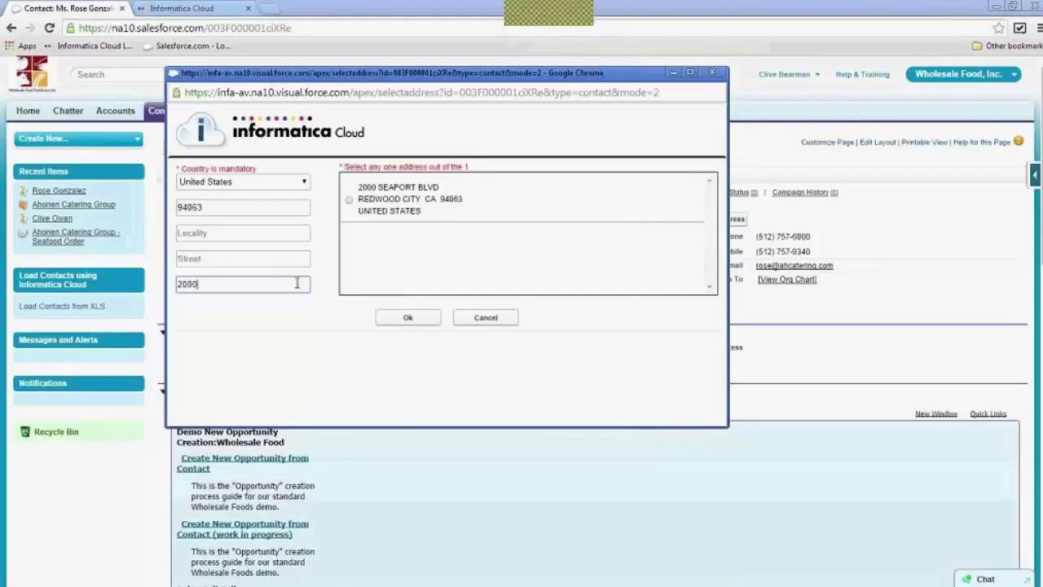
- Select the matching address, enter the sub-building number and save it as the contact's other address
left_click(350, 201)
left_click(422, 323)
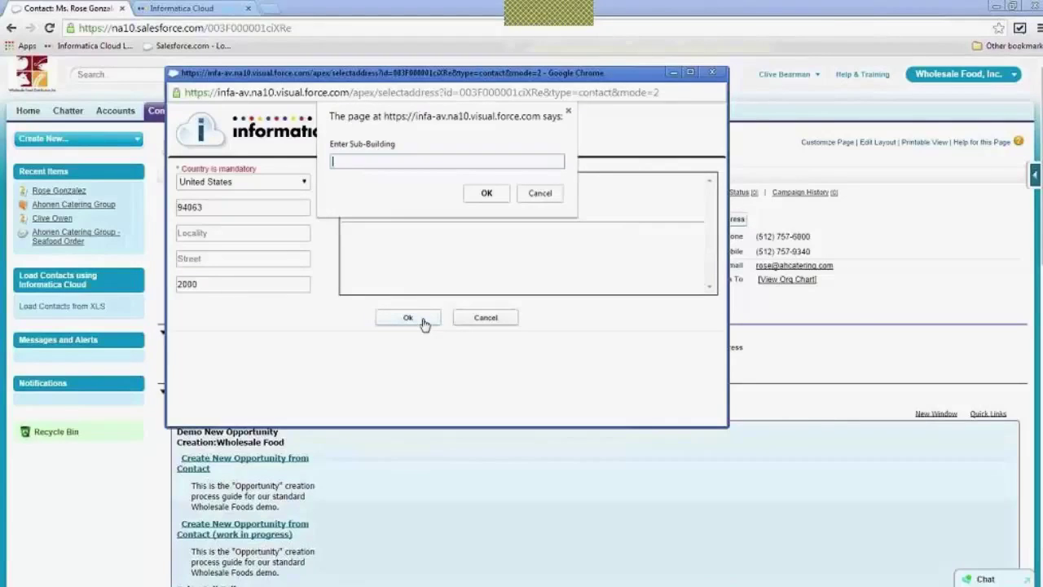
type("1")
left_click(483, 197)
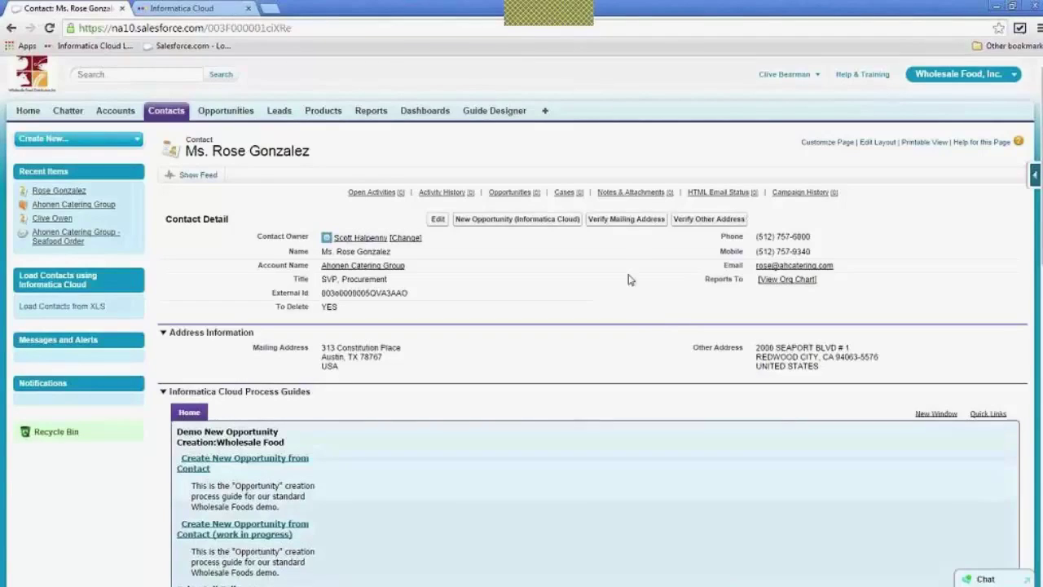
- Create a new opportunity from the contact with forecast category Best Case and stage Proposal/Price Quote
left_click(567, 219)
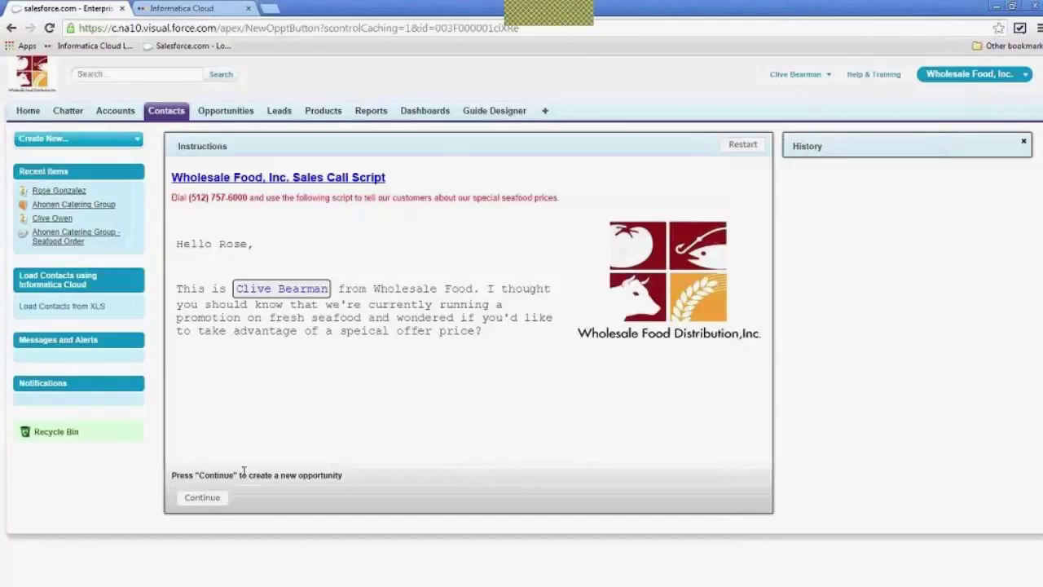
left_click(209, 504)
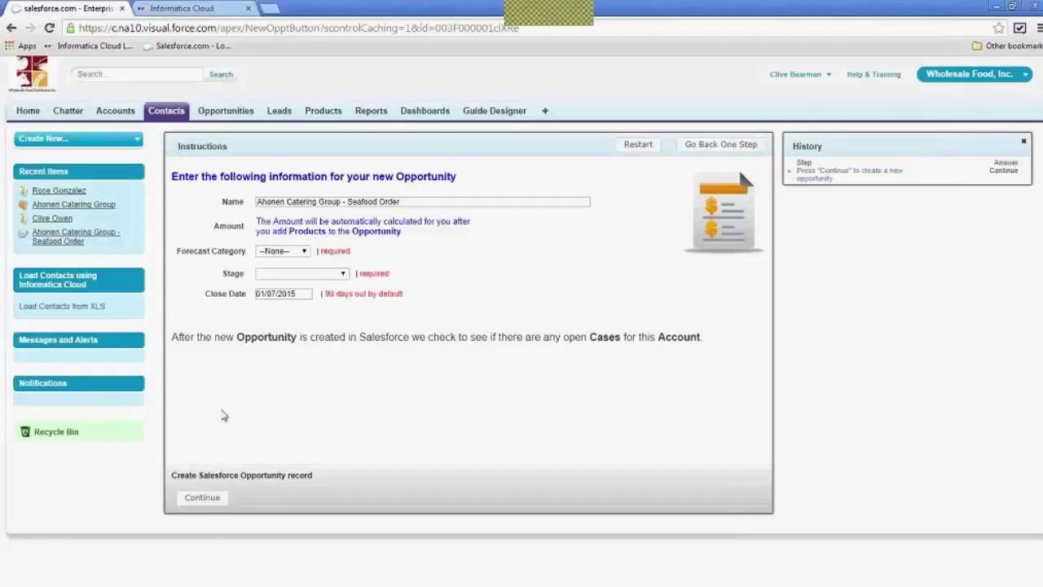
left_click(303, 251)
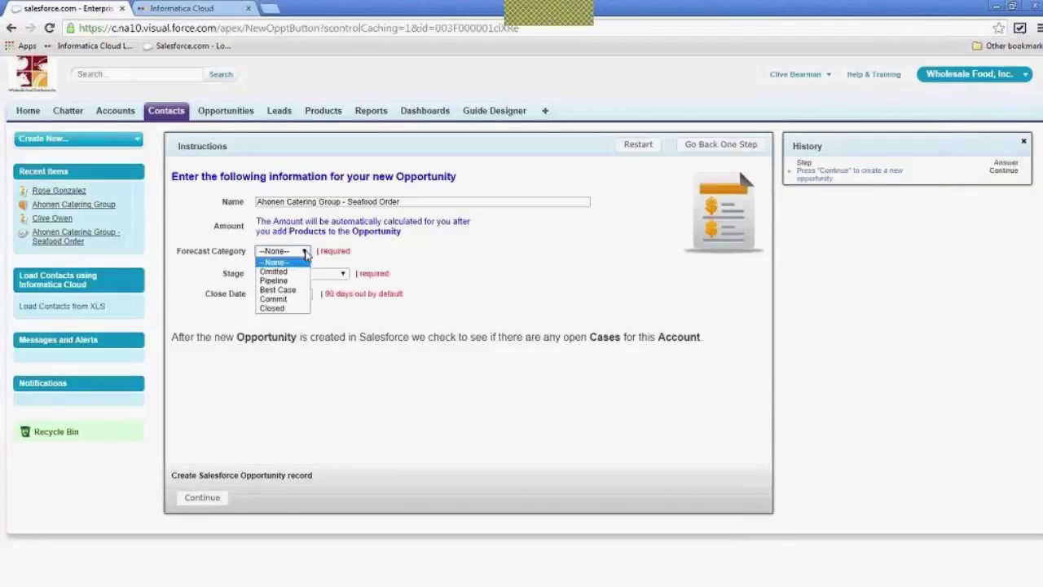
left_click(299, 290)
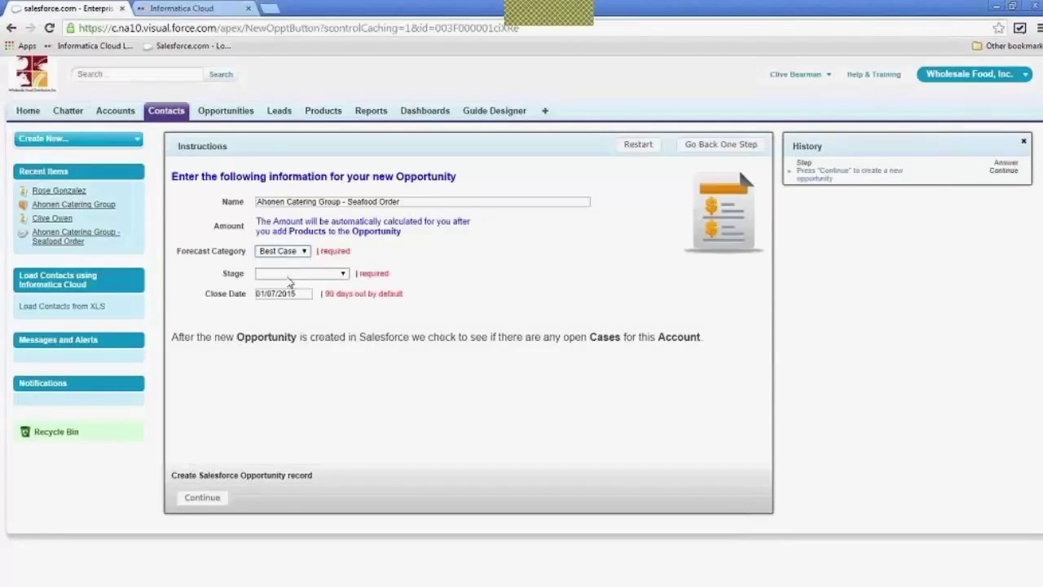
left_click(299, 274)
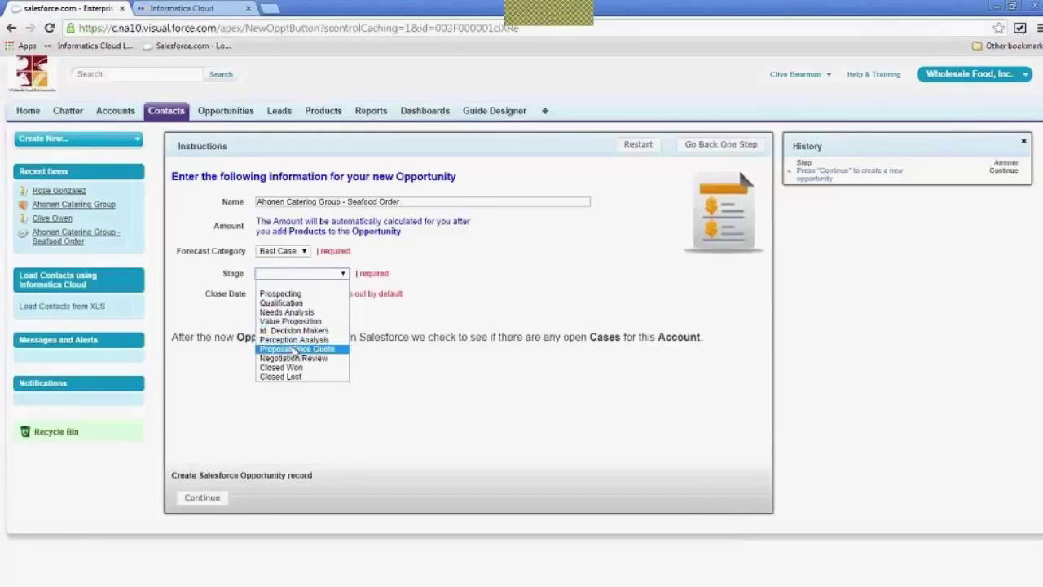
left_click(295, 349)
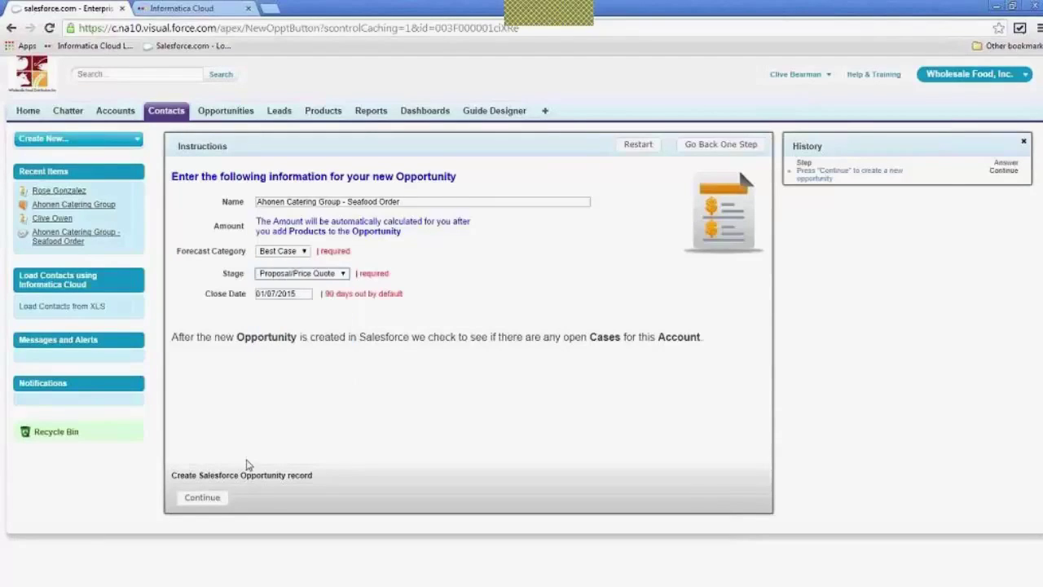
left_click(223, 500)
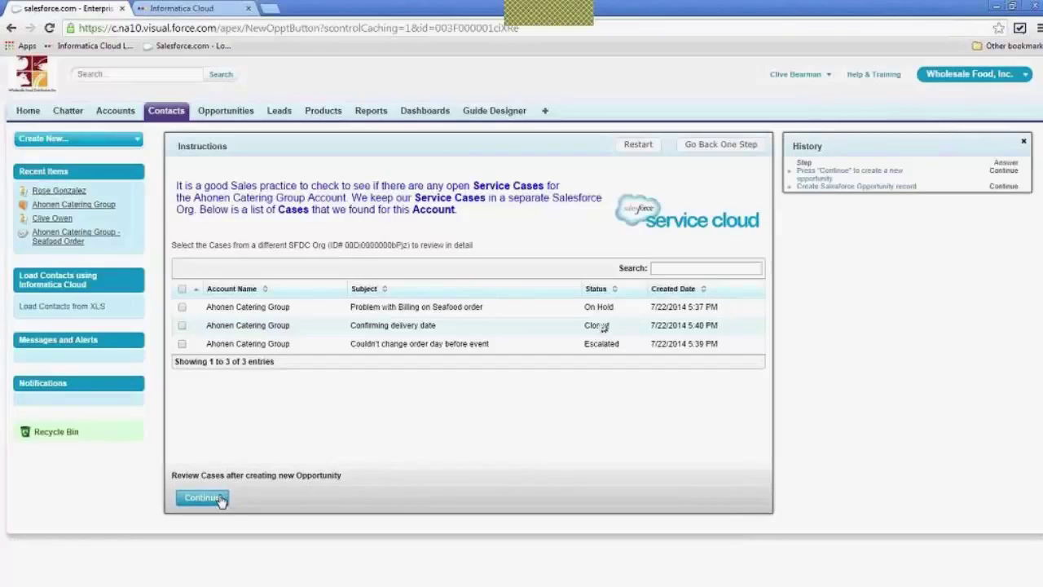
- Proceed past the service cases and NetSuite financial status, and skip the finance contact question to add products to the opportunity
left_click(220, 501)
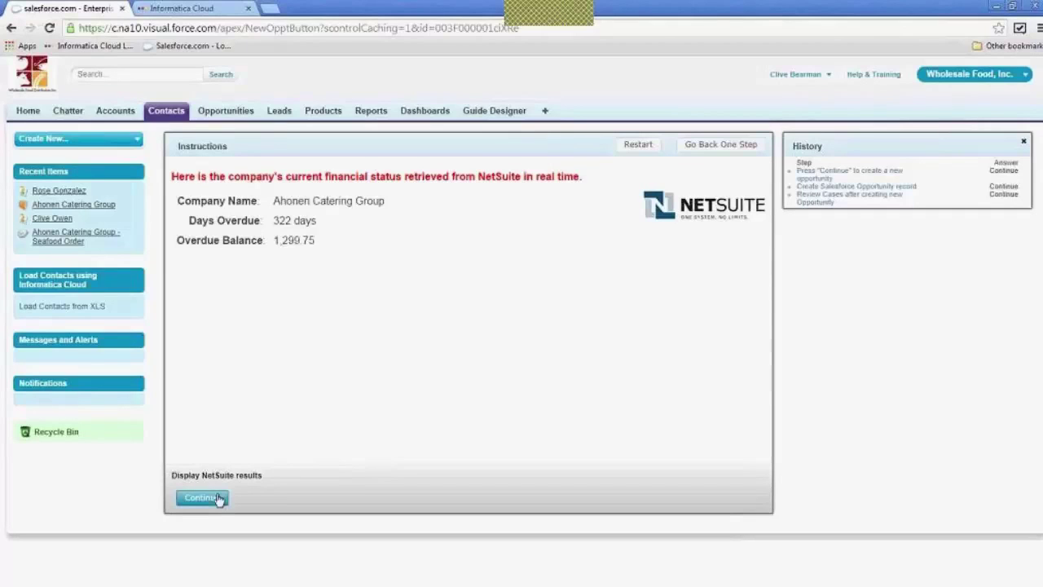
left_click(214, 498)
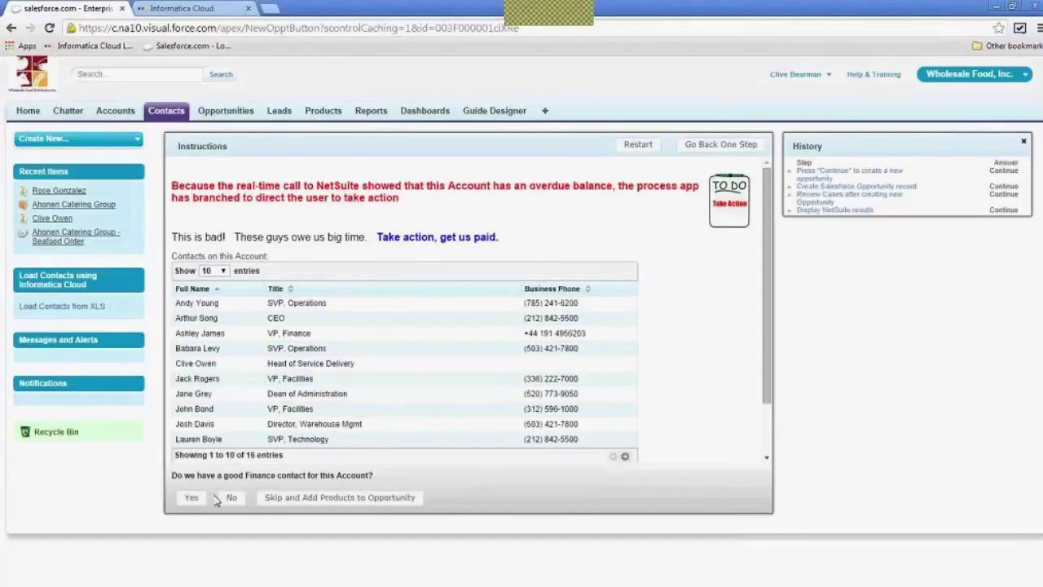
left_click(315, 503)
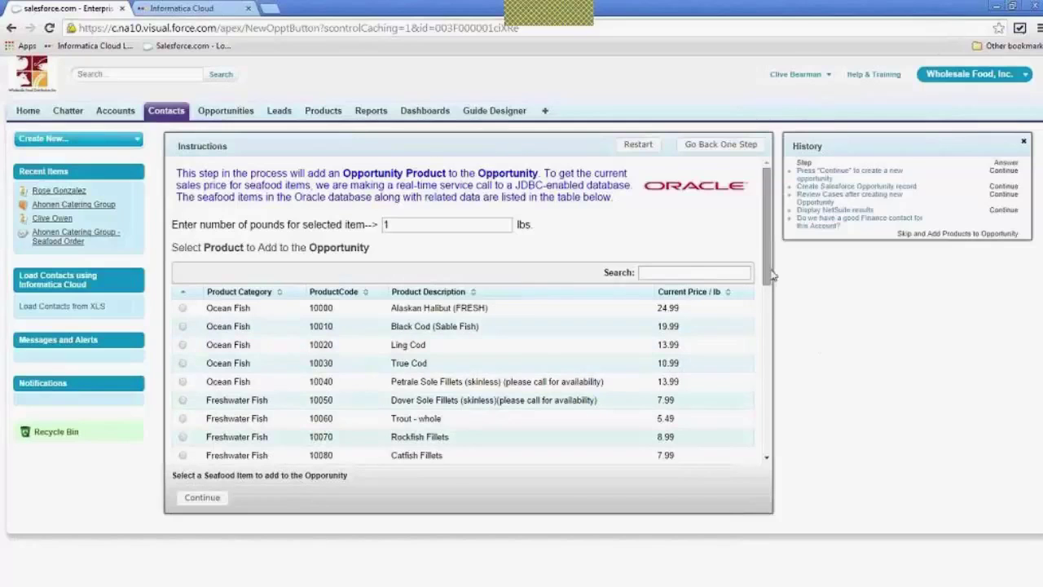
- Add 500 lbs of Live Maine Lobster 2 + average to the opportunity
scroll(769, 280, "down", 3)
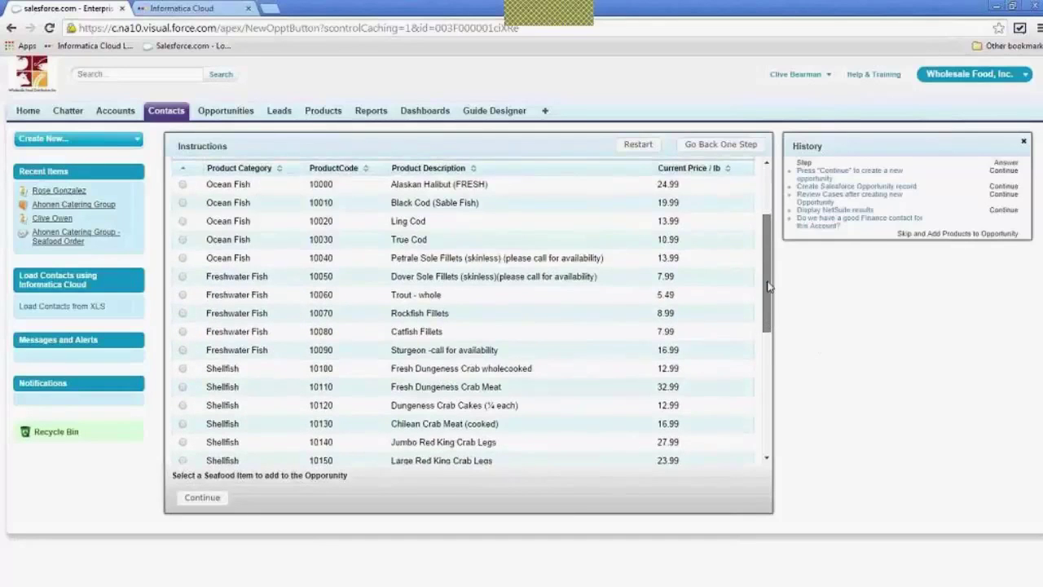
scroll(769, 285, "up", 3)
scroll(766, 326, "down", 6)
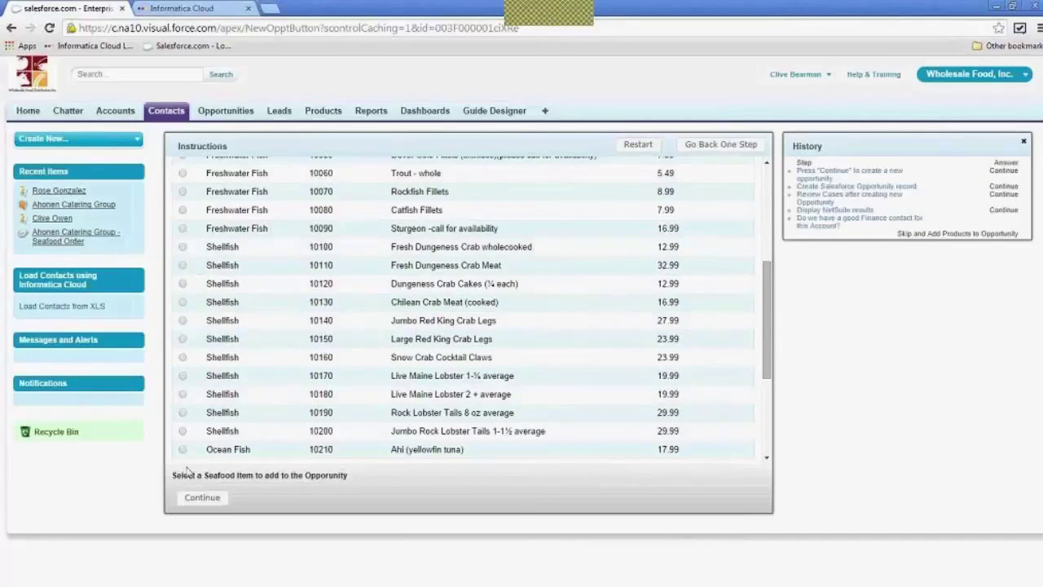
scroll(514, 350, "down", 5)
scroll(515, 350, "up", 7)
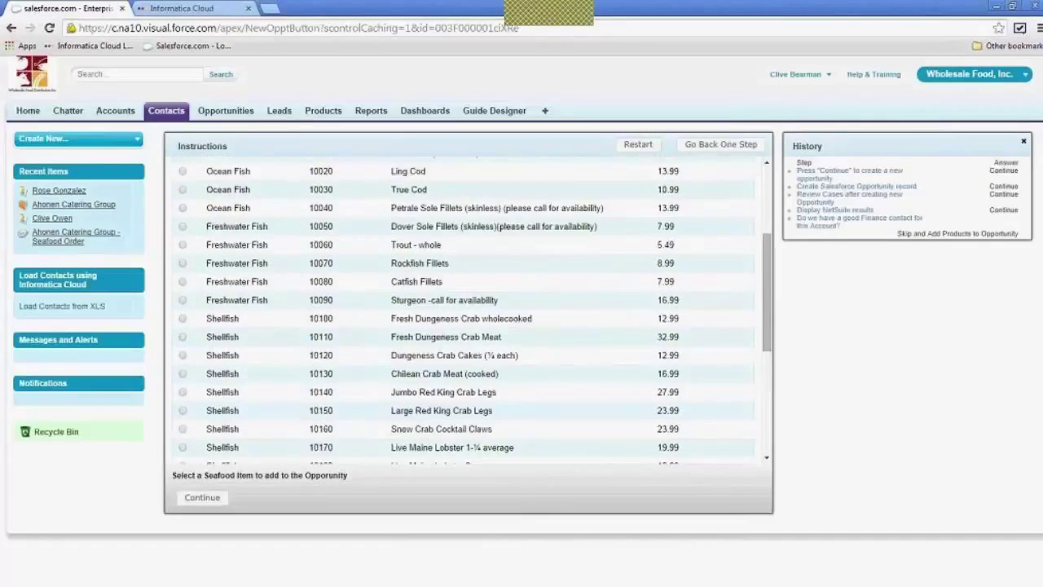
scroll(505, 349, "up", 3)
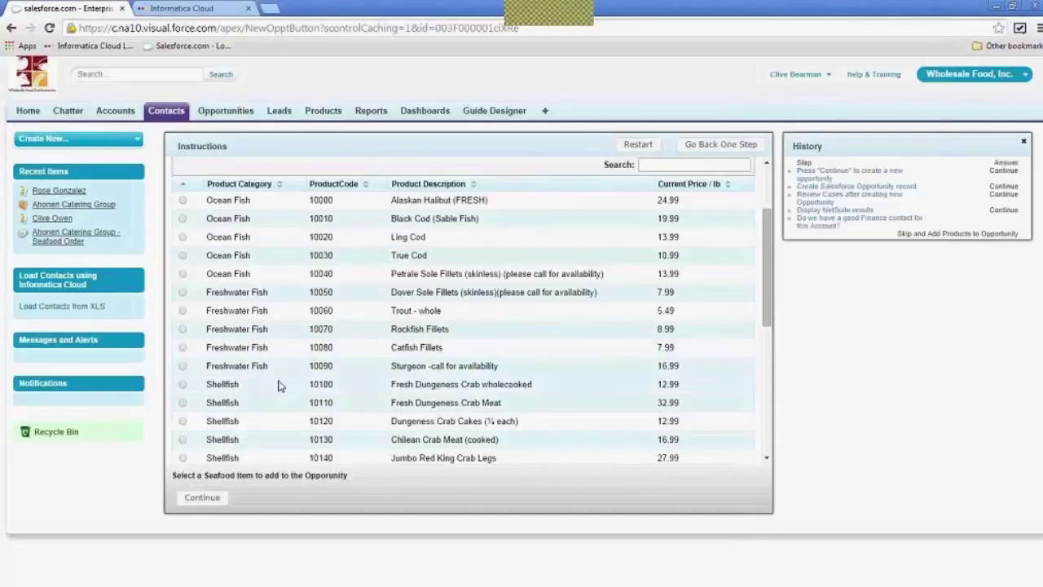
scroll(281, 383, "down", 3)
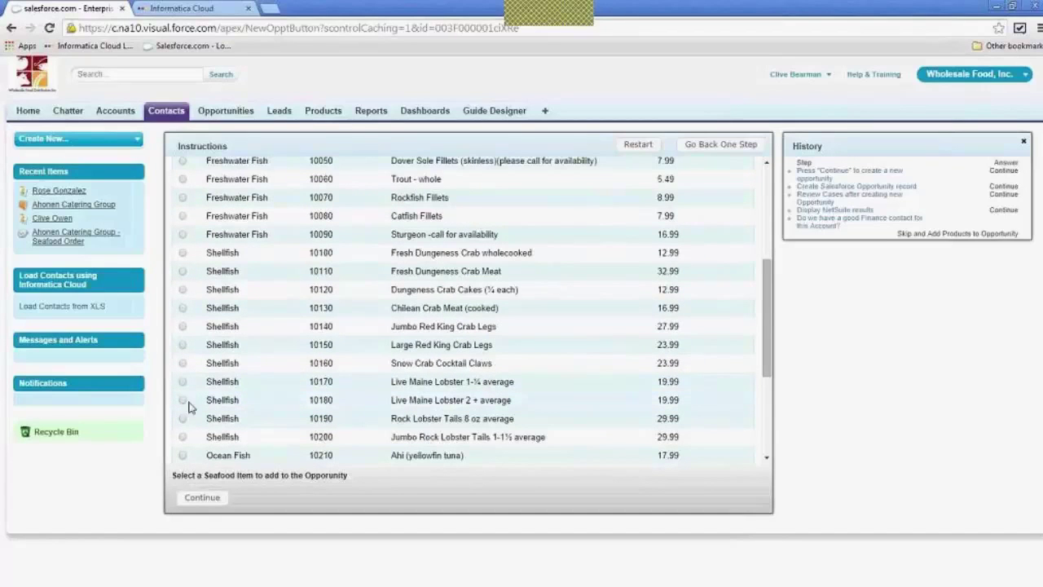
left_click(182, 400)
scroll(358, 252, "up", 5)
left_click(405, 224)
type("1")
key("BackSpace")
type("500")
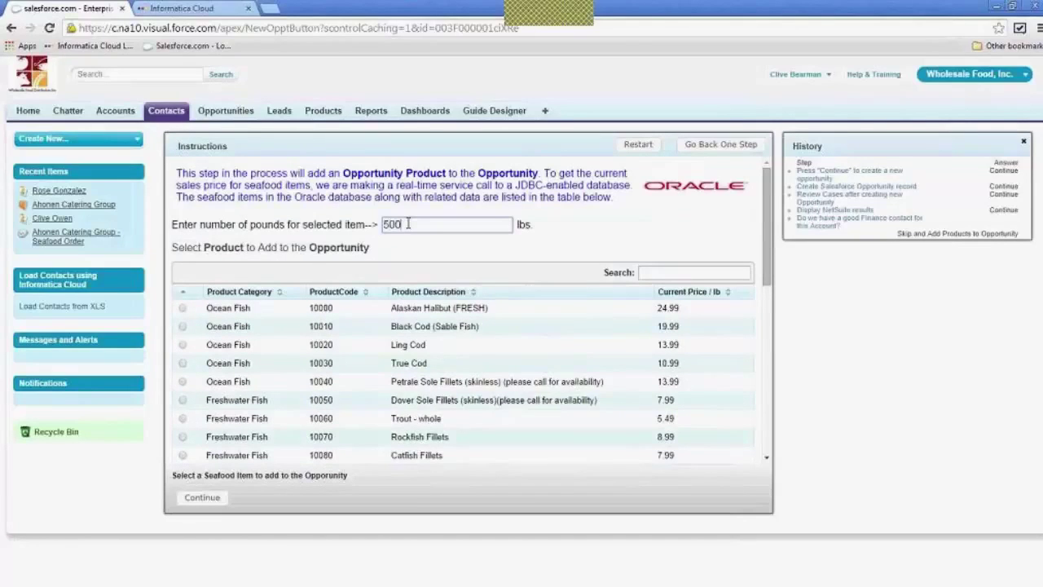
left_click(220, 497)
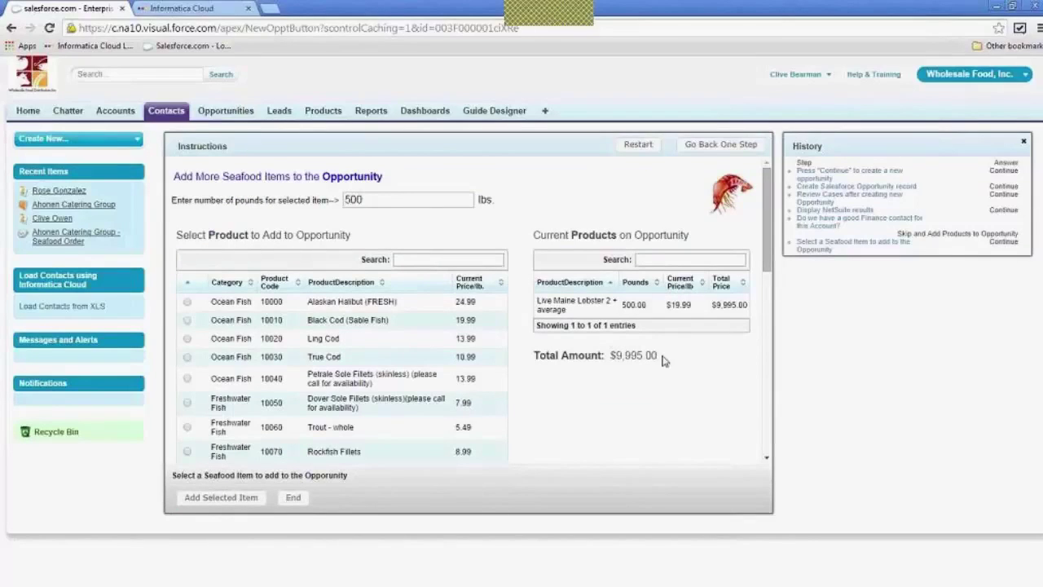
- Add 100 lbs of Ling Cod to the opportunity and end the product selection
left_click(187, 338)
left_click_drag(397, 198, 298, 215)
type("100")
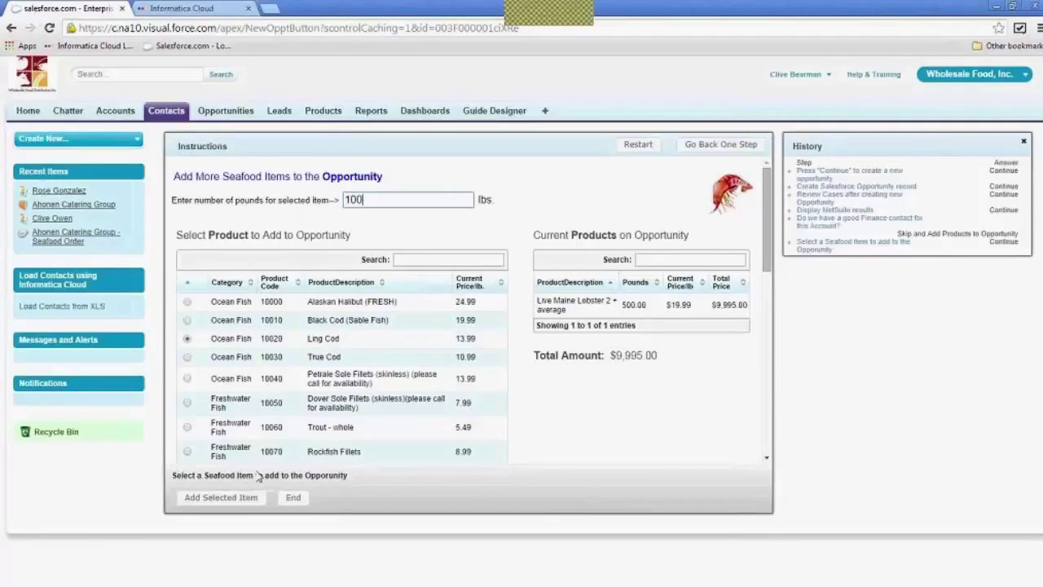
left_click(242, 497)
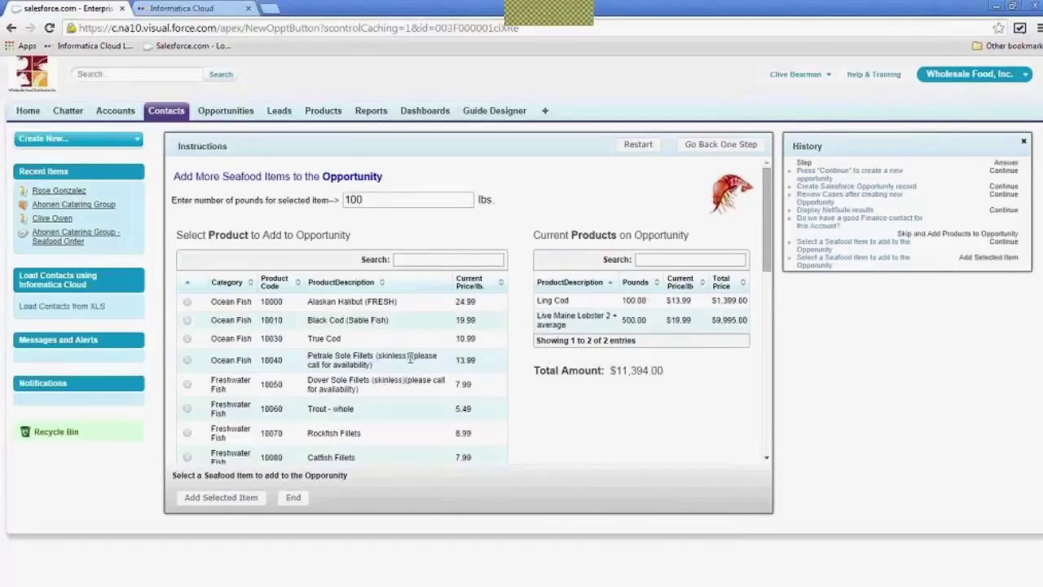
left_click(301, 507)
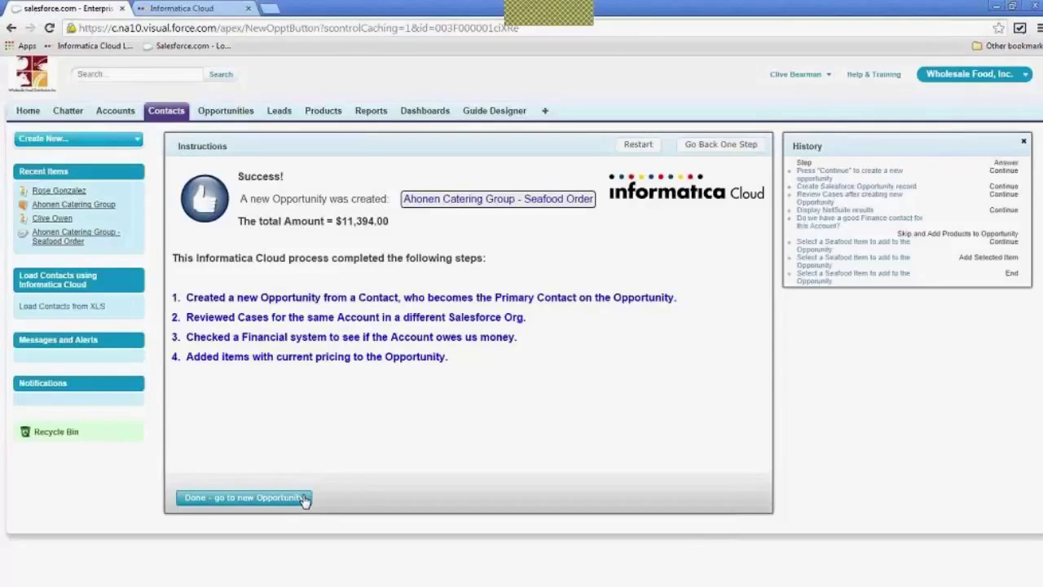
- Finish the guide by going to the new seafood order opportunity, set its stage to Closed Won and save the record
left_click(304, 500)
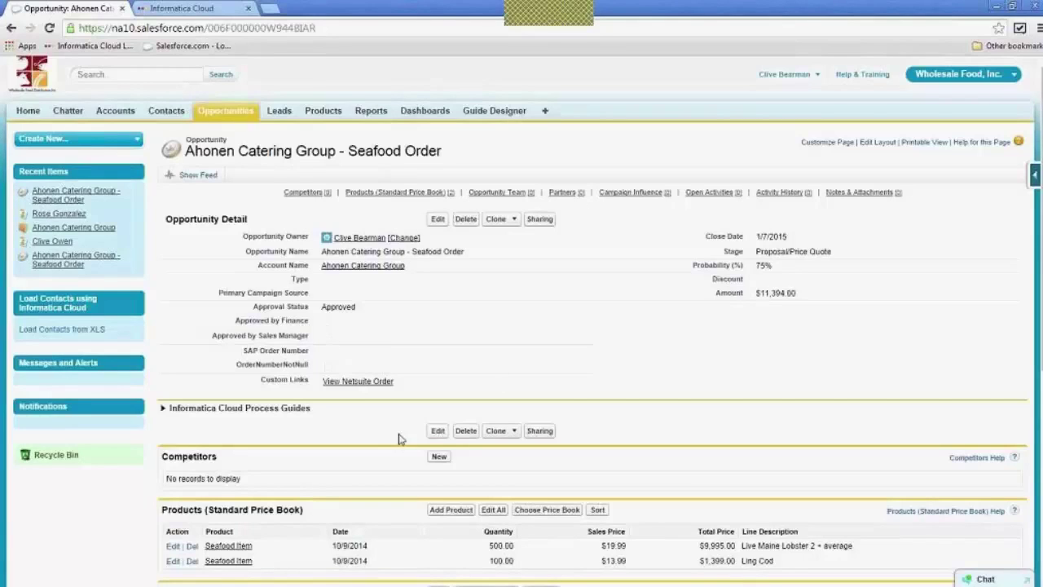
double_click(786, 252)
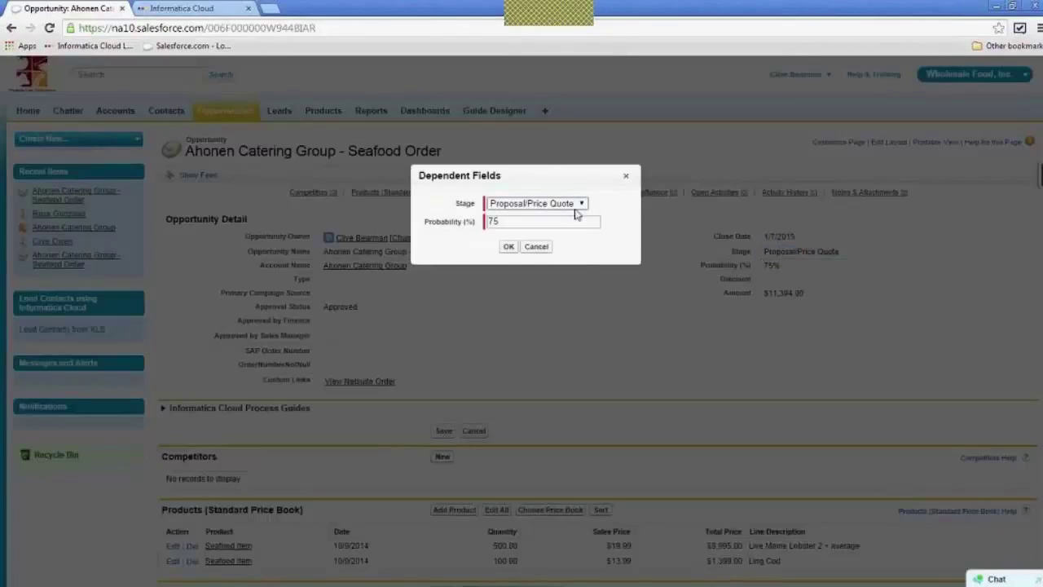
left_click(581, 204)
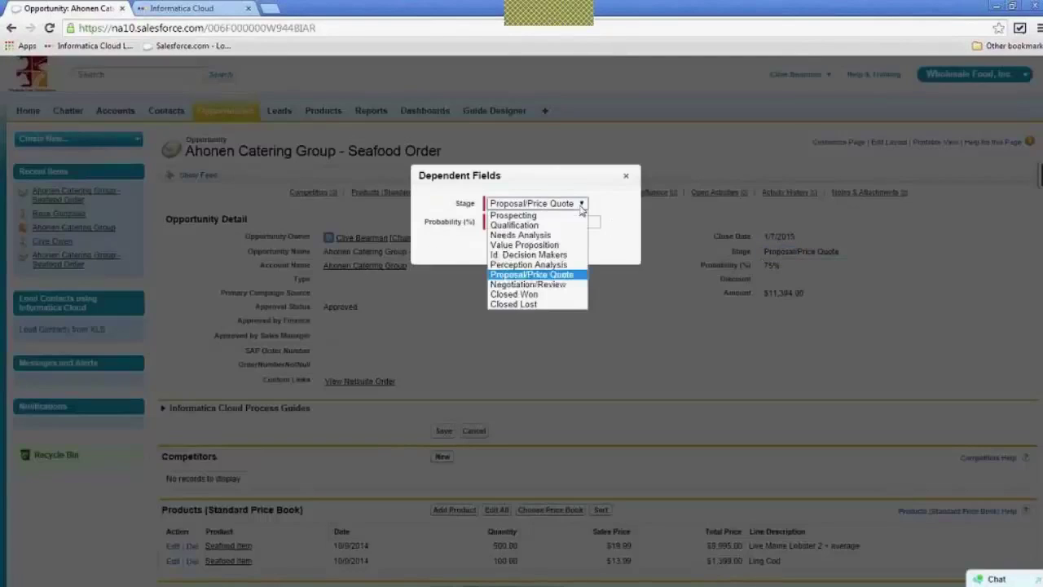
left_click(568, 294)
left_click(508, 247)
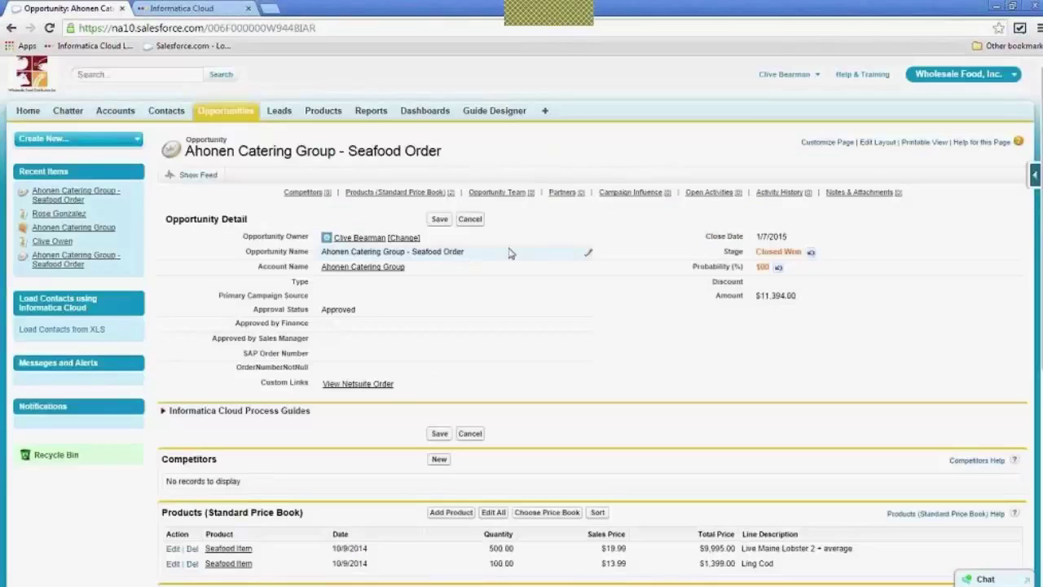
left_click(440, 221)
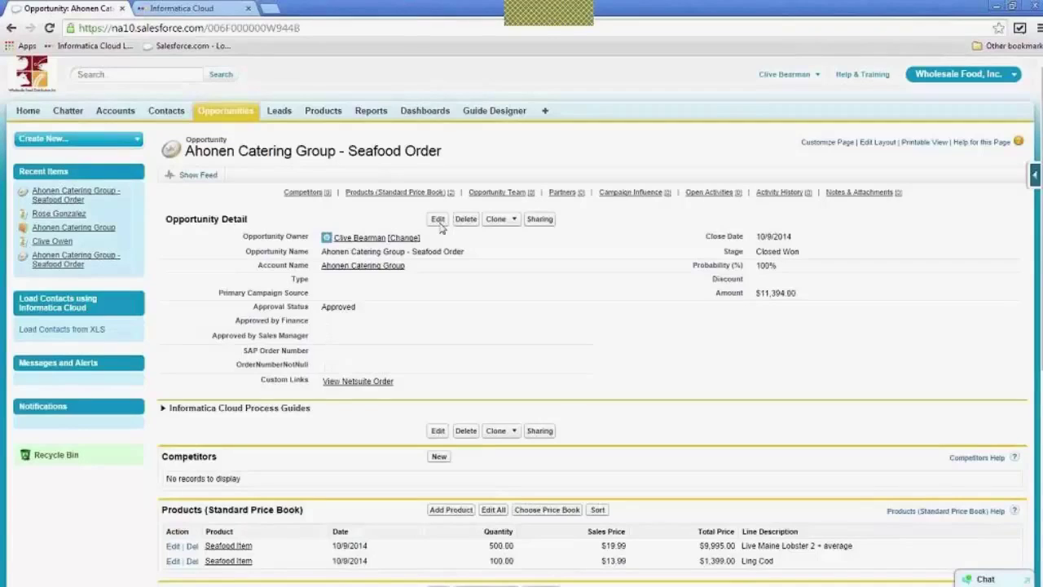
- Reload the opportunity record and check its SAP Order Number field
left_click(50, 28)
left_click_drag(243, 352, 444, 335)
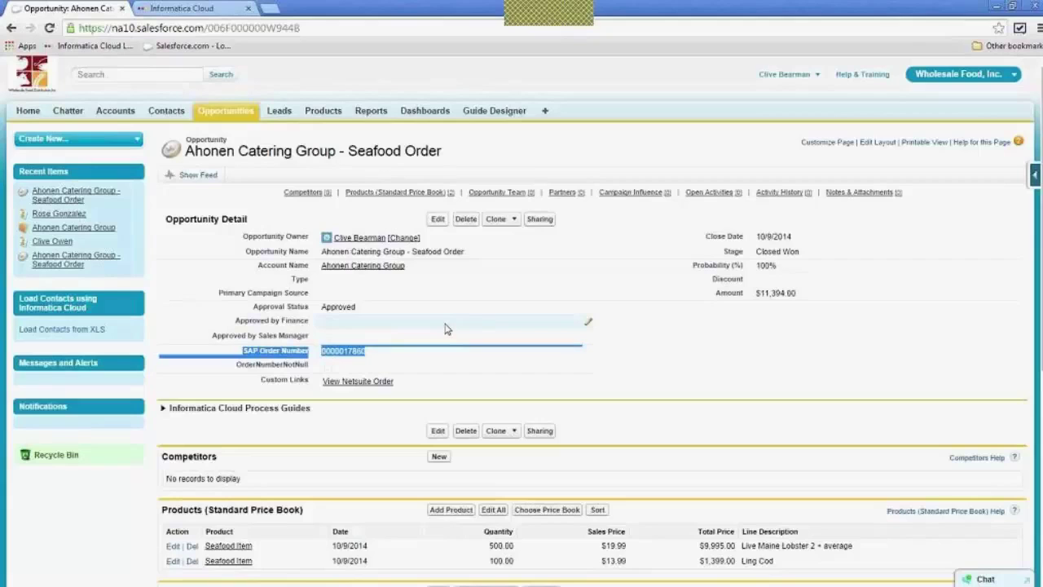
left_click(210, 376)
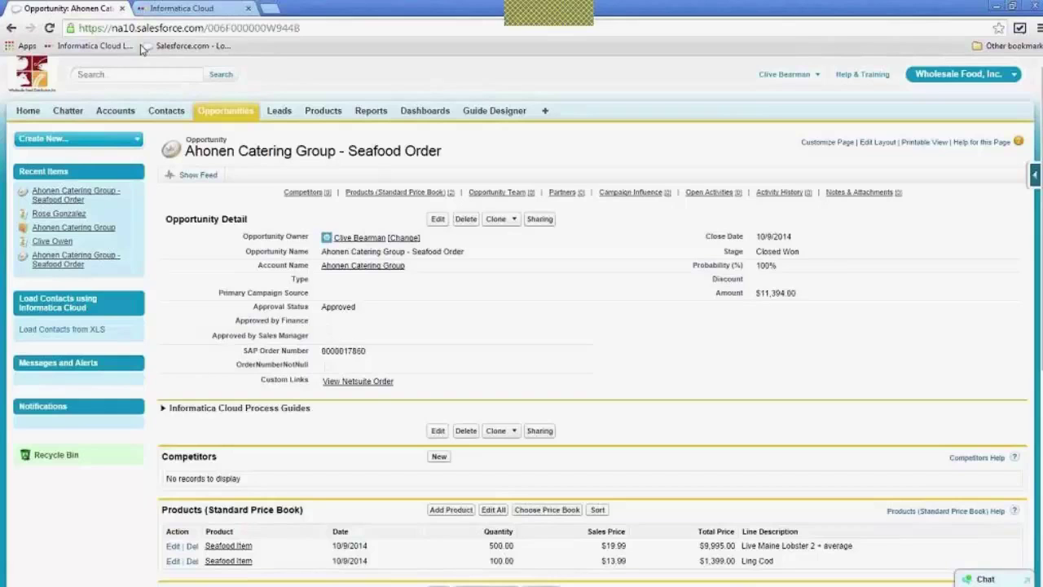
- Switch to Informatica Cloud, log in with the saved credentials and open the DF14_Sync_FFContacts_To_SFDC task from its latest activity log entry
left_click(184, 9)
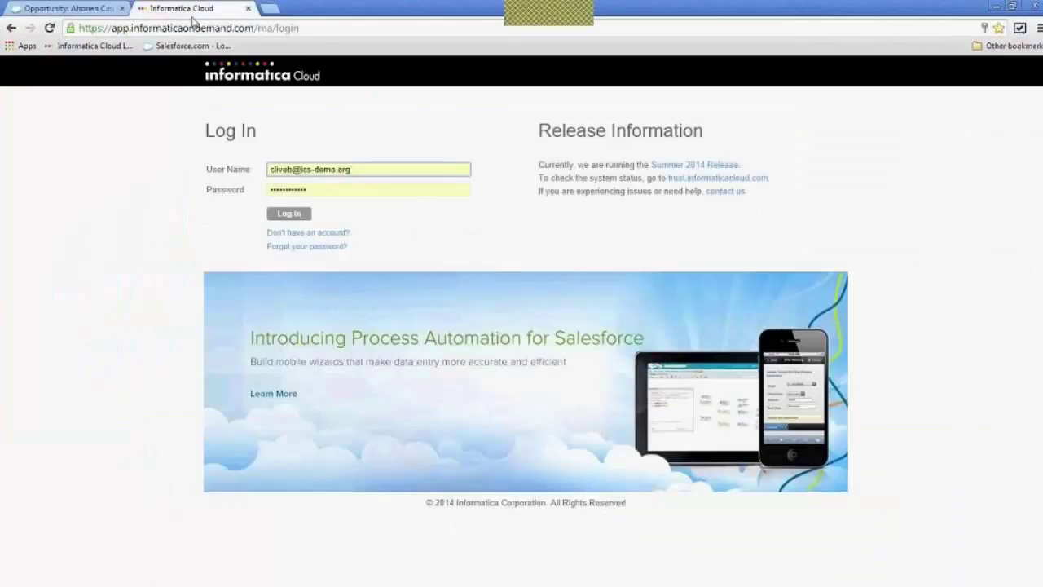
left_click(275, 212)
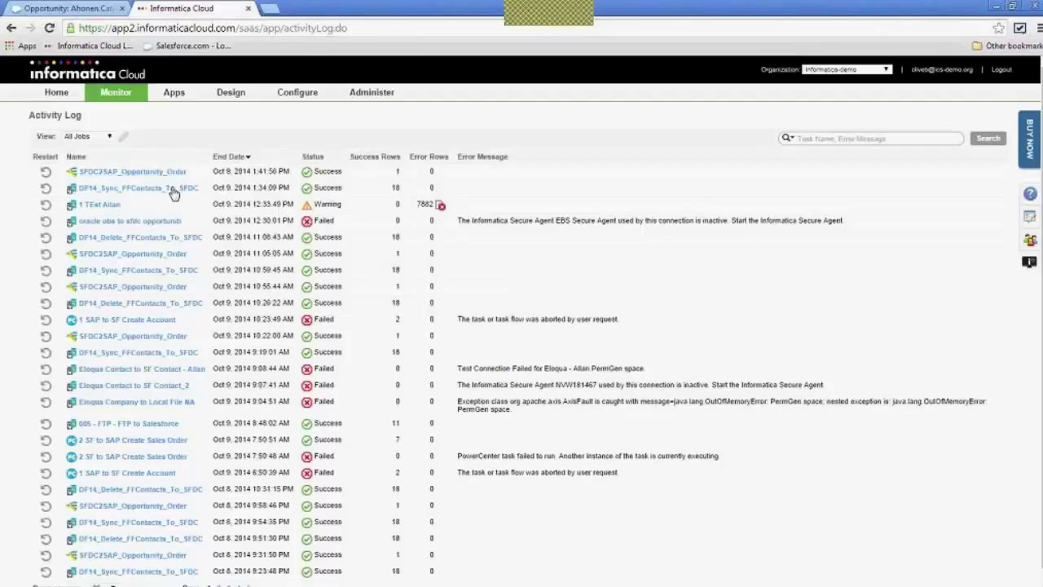
left_click(137, 189)
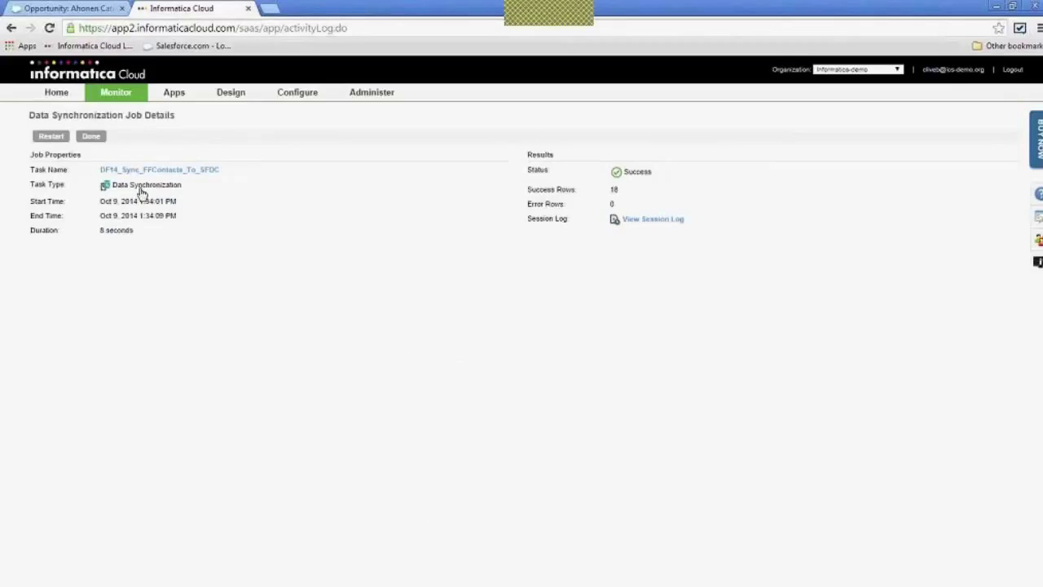
left_click(169, 171)
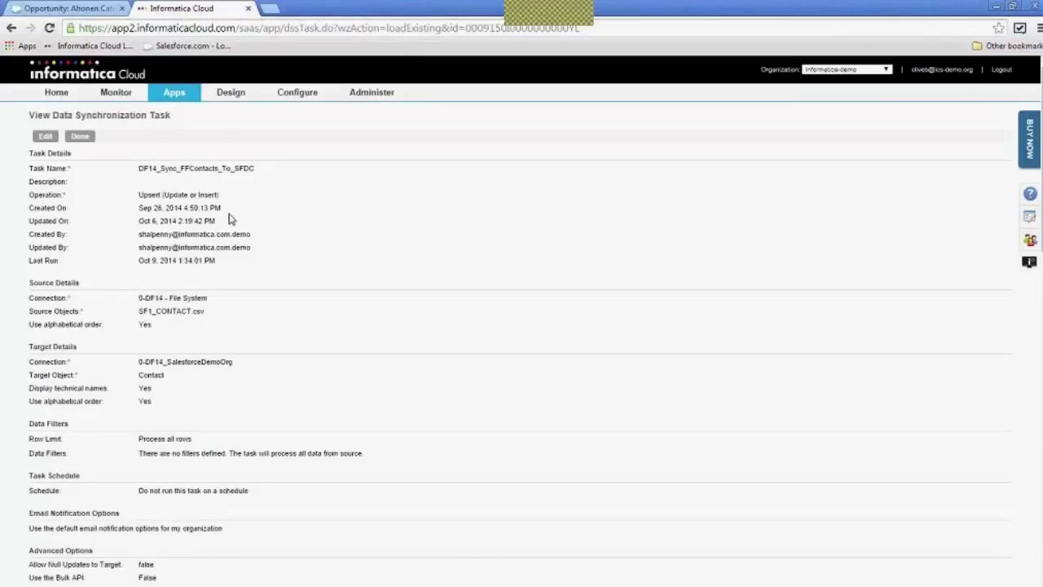
- Examine the synchronization task's field mapping from the SF1_CONTACT.csv source to the Contact target
scroll(237, 231, "down", 5)
scroll(236, 231, "down", 1)
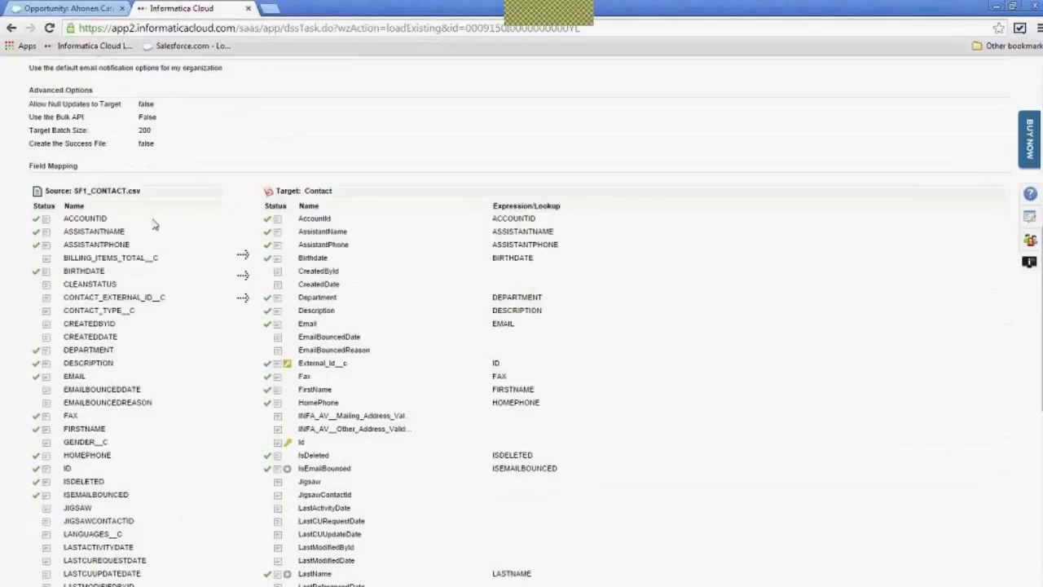
left_click_drag(137, 191, 65, 192)
left_click_drag(335, 191, 308, 193)
scroll(191, 279, "down", 6)
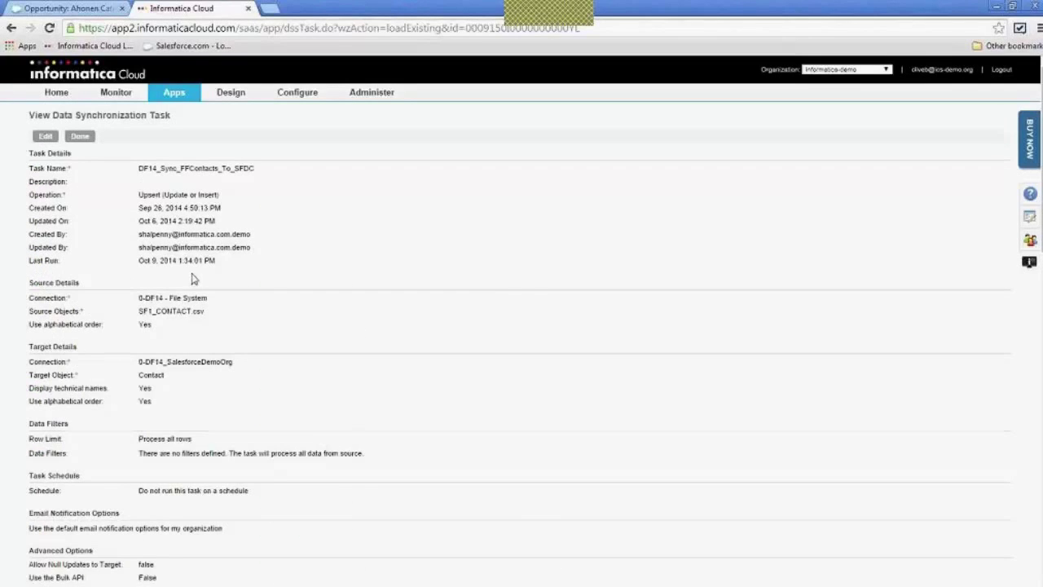
- Return to the activity log and open the SFDC2SAP_Opportunity_Order mapping configuration task from its most recent job
mouse_move(135, 96)
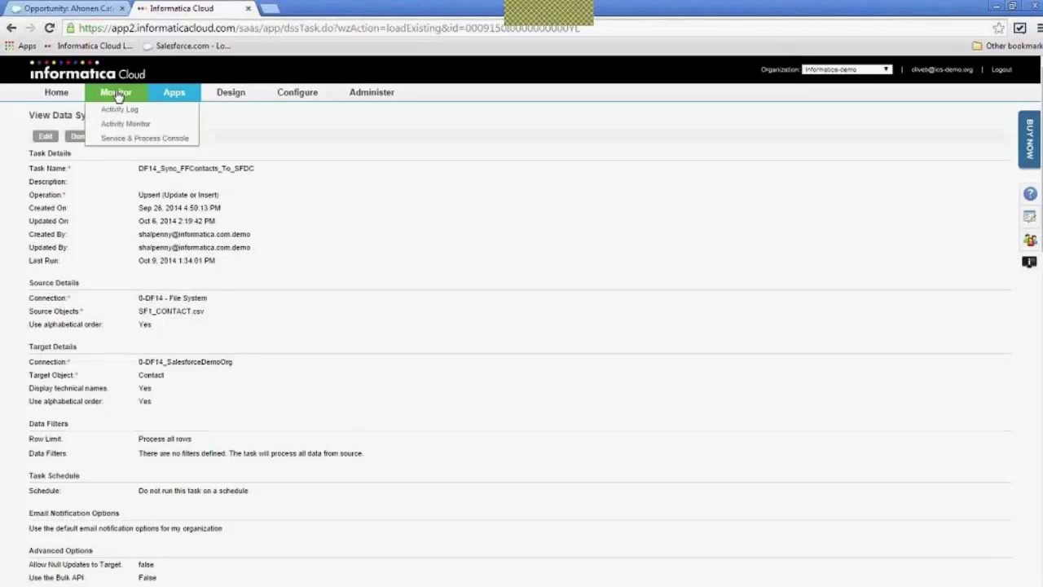
left_click(117, 108)
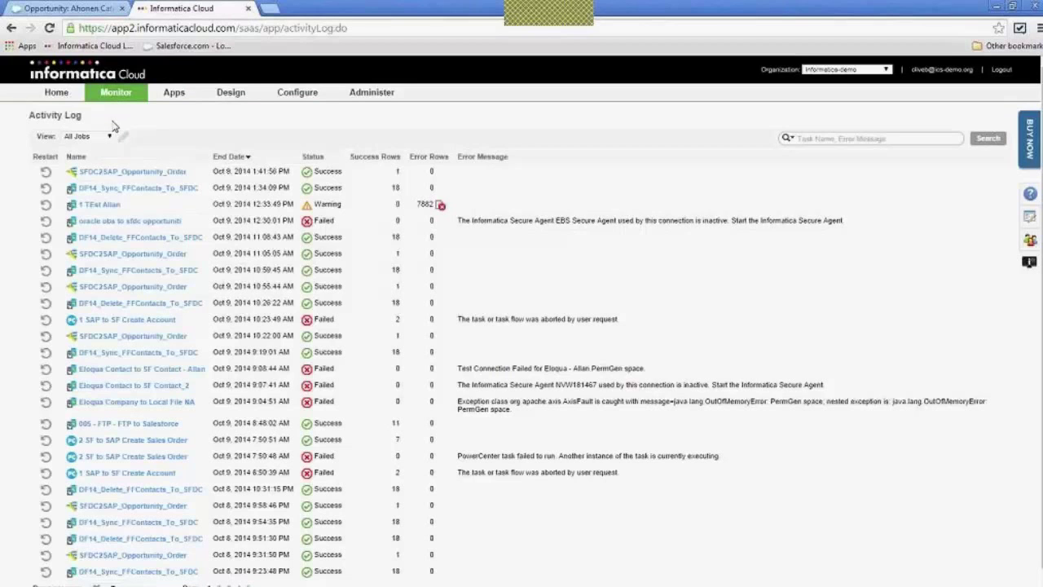
left_click(112, 172)
left_click(129, 172)
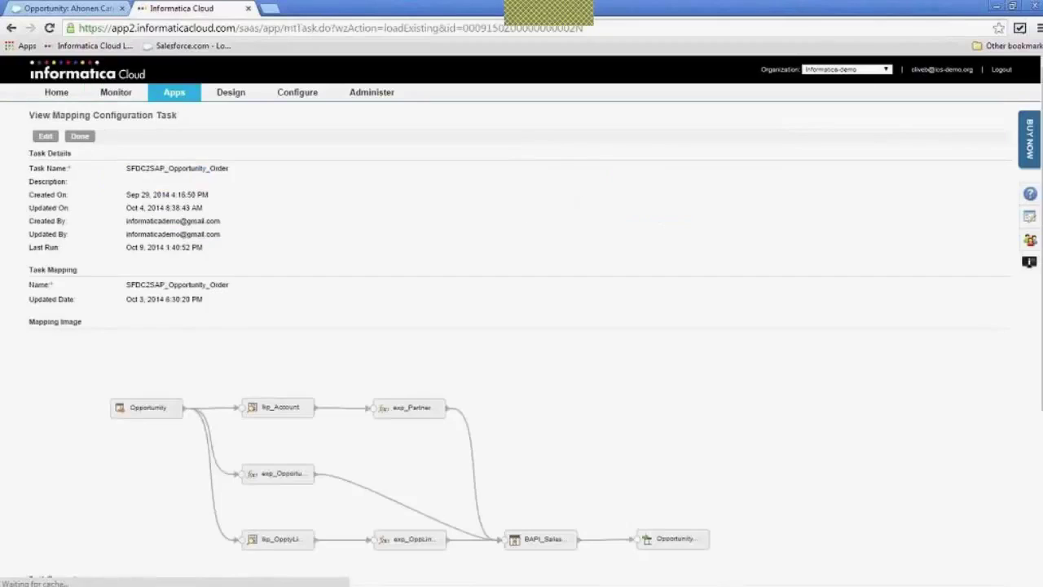